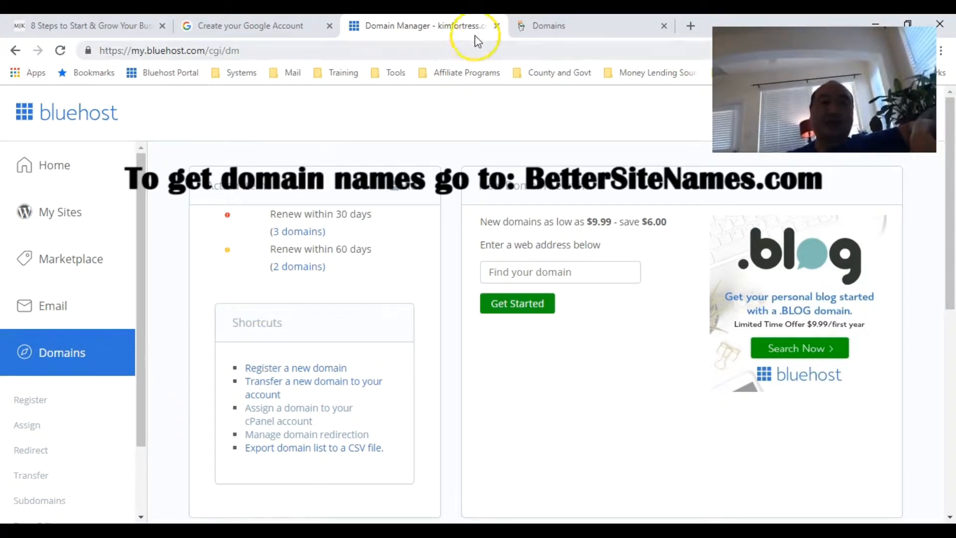
Step: Switch to the GoDaddy domain list and open the settings of hustlenation.org
left_click(519, 28)
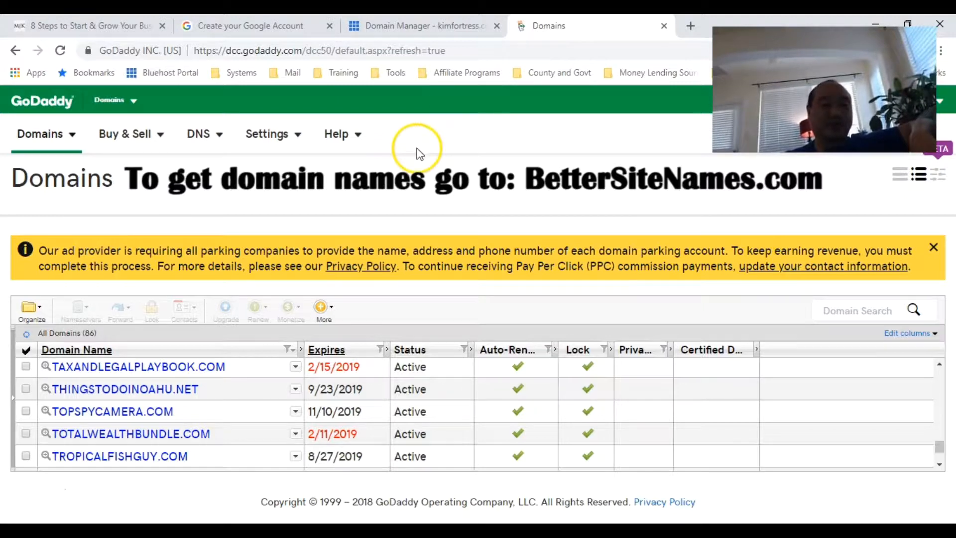
left_click(791, 298)
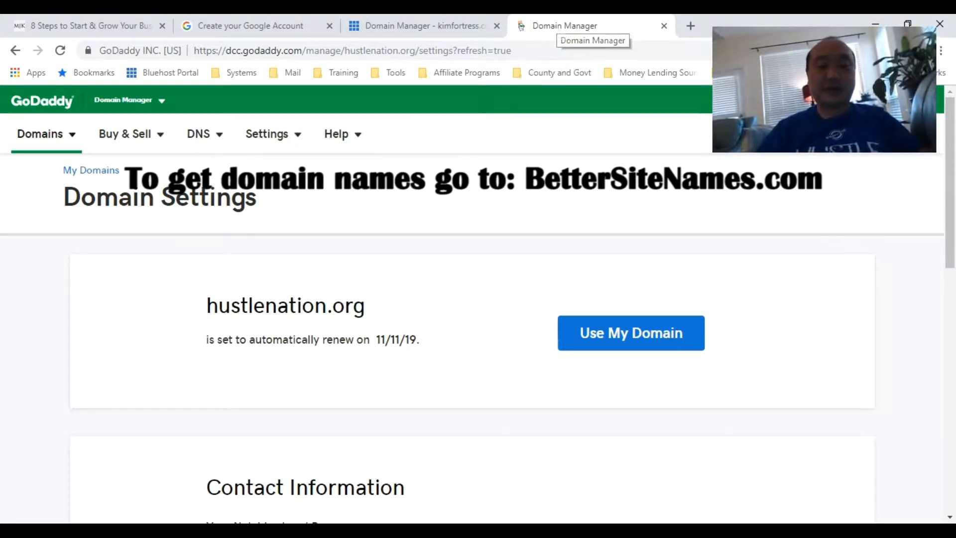
left_click(64, 136)
left_click(73, 167)
left_click_drag(942, 374, 951, 408)
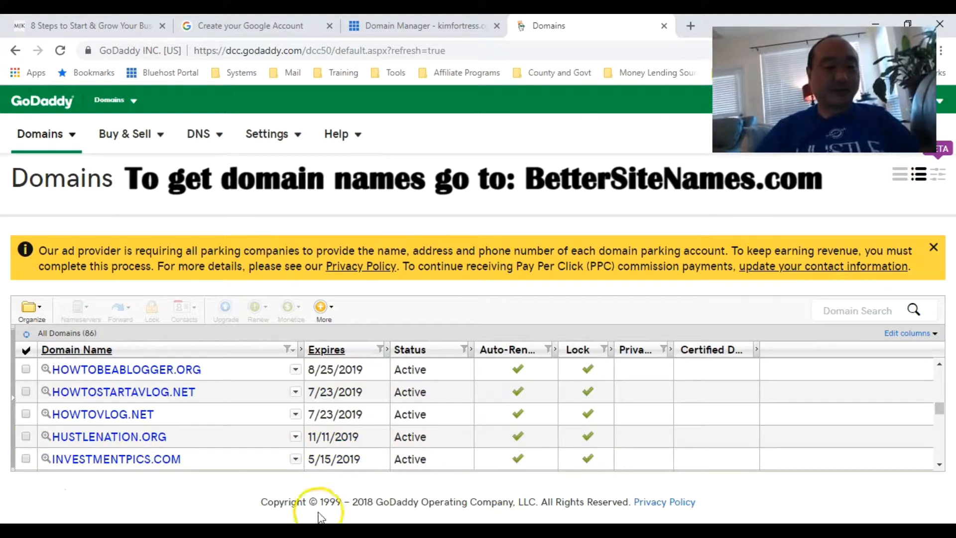
left_click(144, 438)
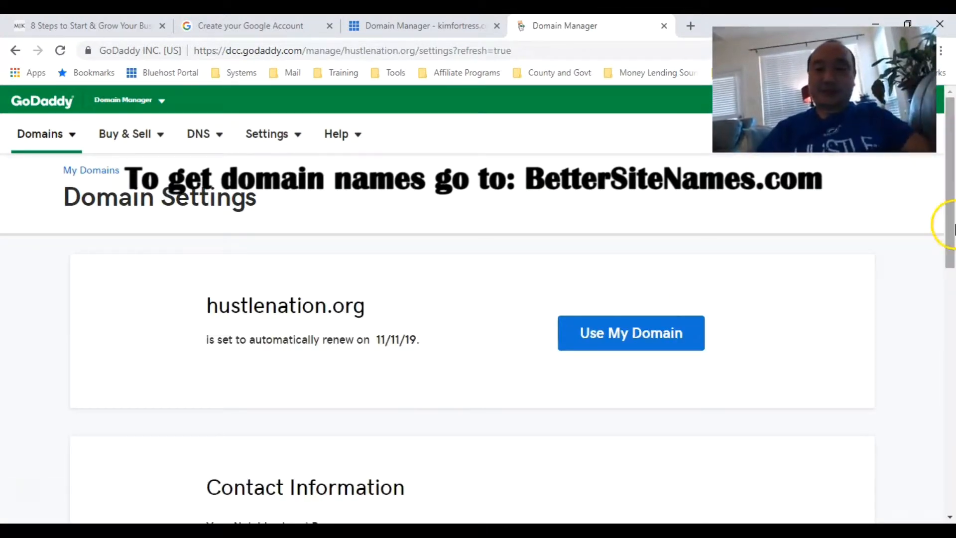
Step: Open DNS management for hustlenation.org and change its nameserver type to Custom
left_click_drag(951, 226, 952, 446)
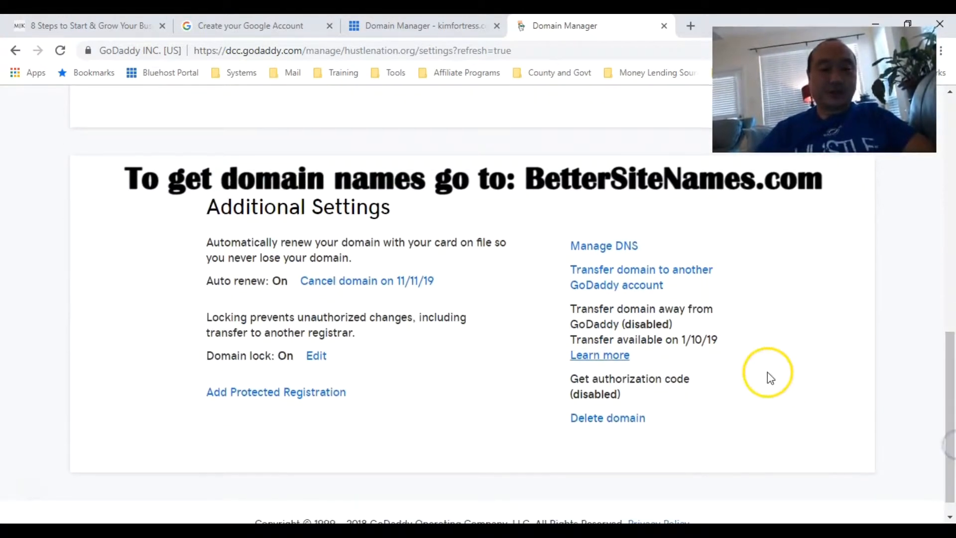
left_click(603, 248)
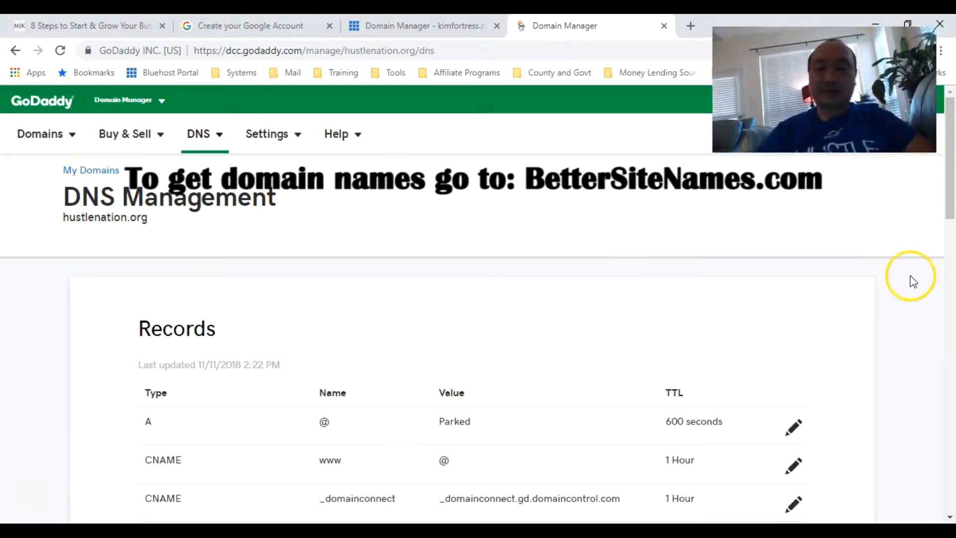
left_click(951, 275)
left_click_drag(952, 275, 952, 358)
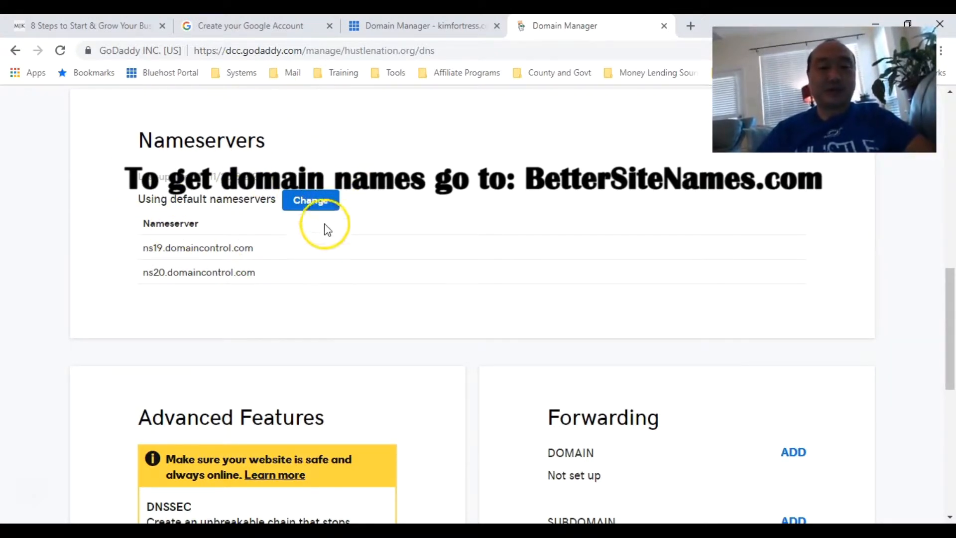
left_click(314, 202)
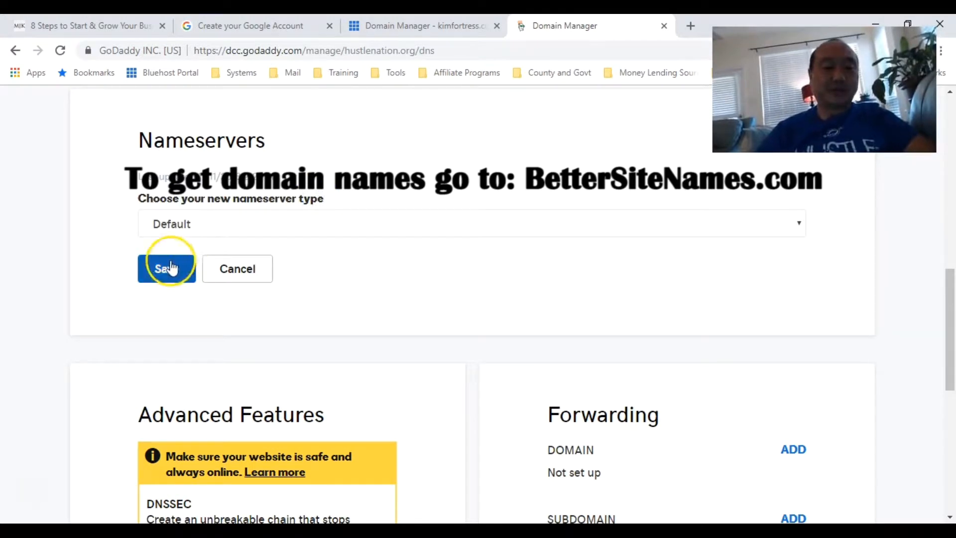
left_click(184, 233)
left_click(188, 262)
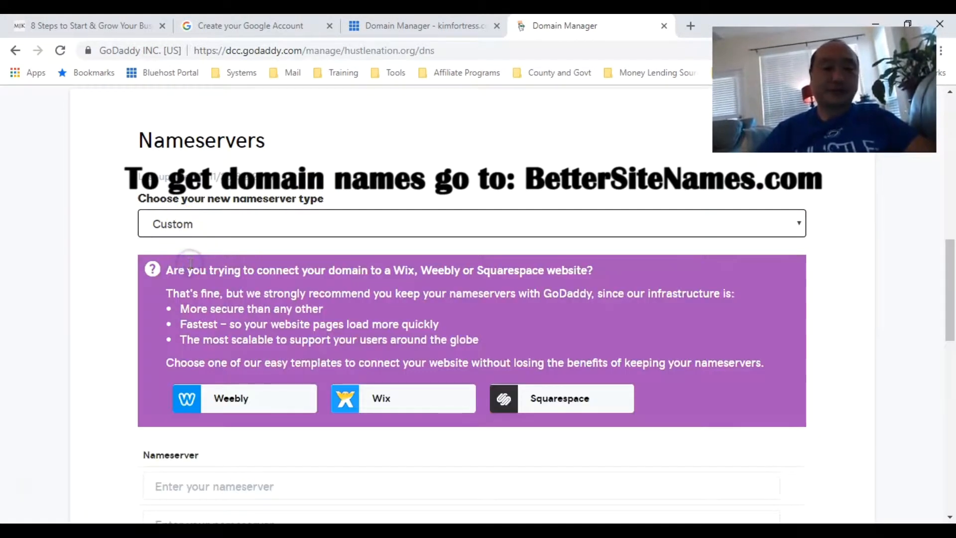
Step: Enter ns1.bluehost.com and ns2.bluehost.com as the custom nameservers and save them
left_click_drag(949, 269, 952, 317)
left_click(473, 281)
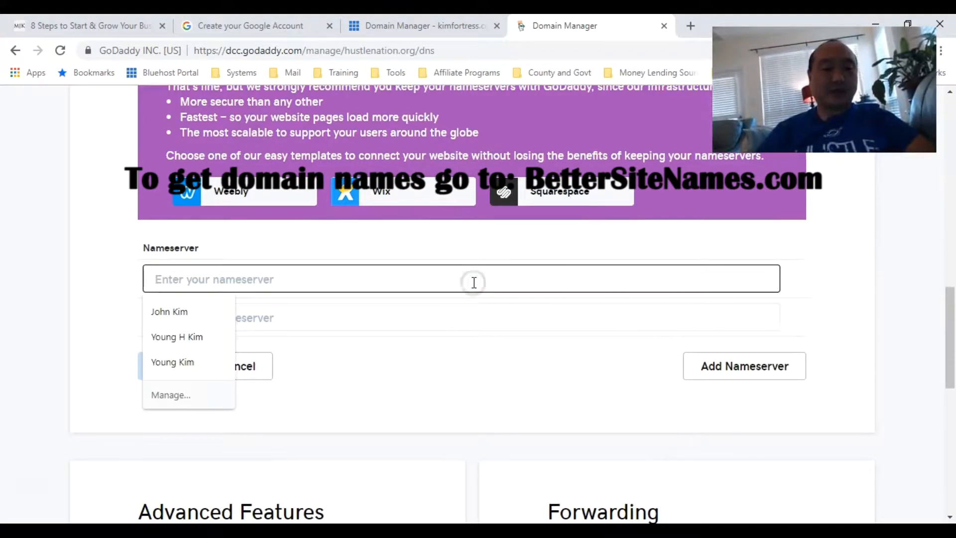
type("ns")
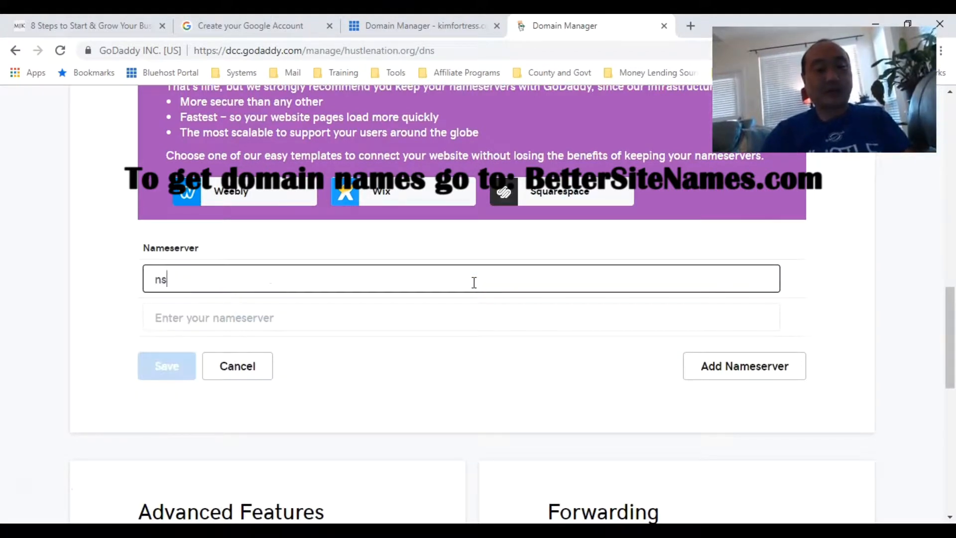
type("1.bluehost.com")
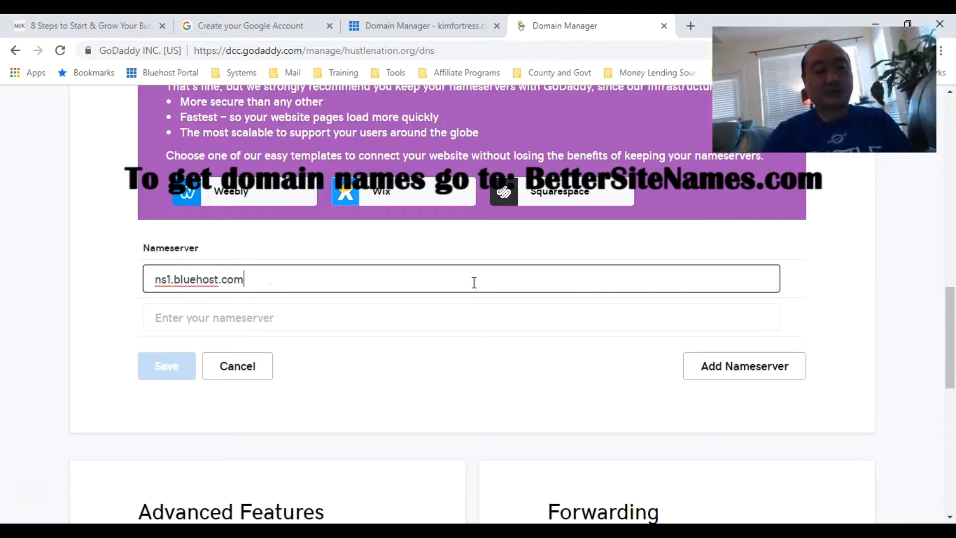
key("Tab")
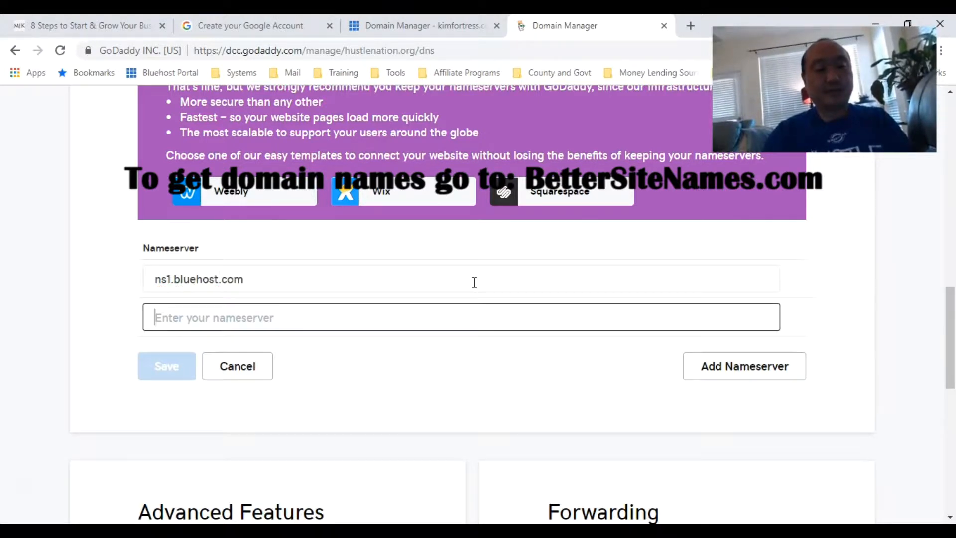
type("ns2.bluehost.com")
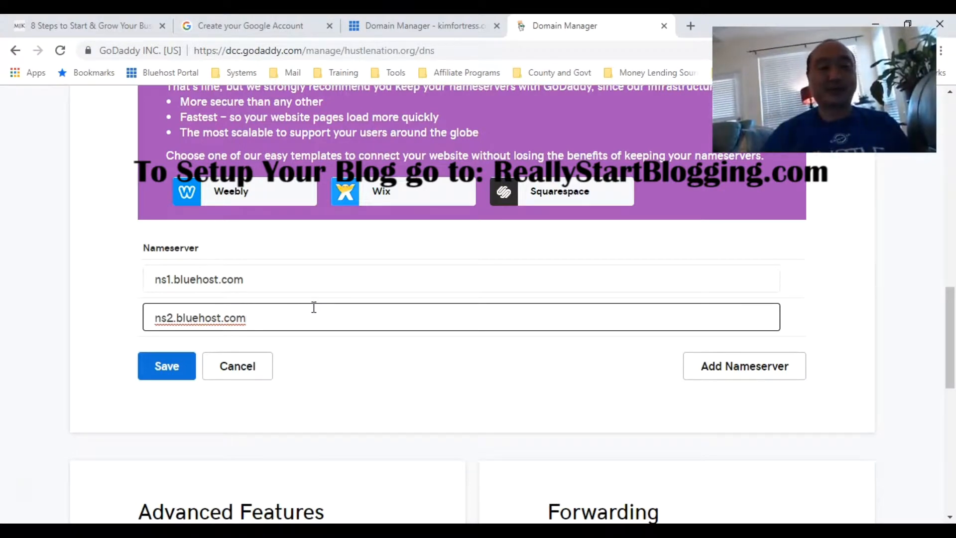
left_click(169, 368)
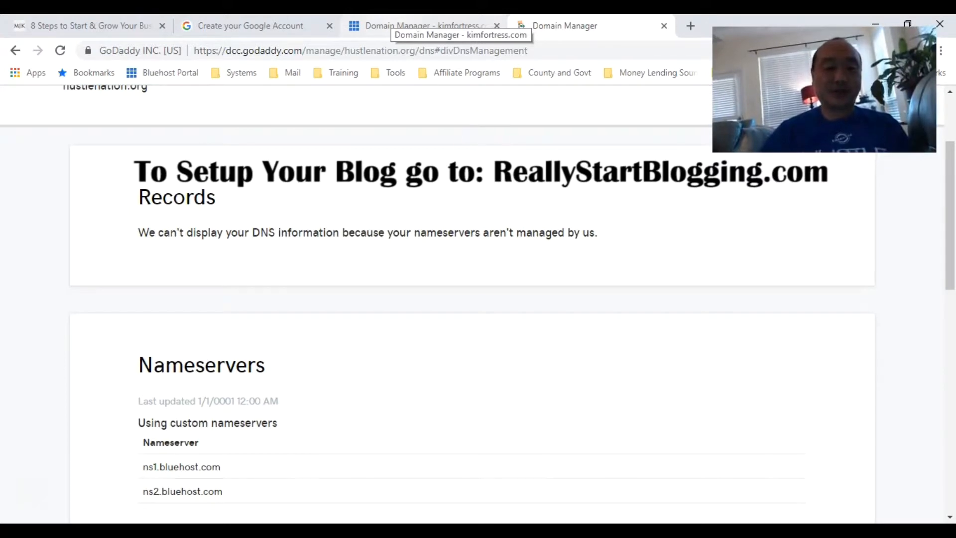
left_click_drag(948, 184, 951, 227)
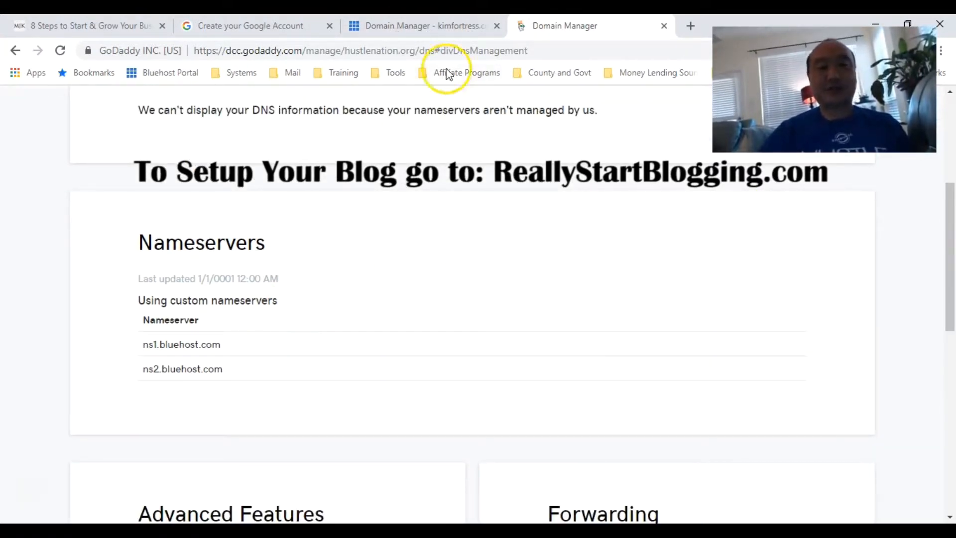
Step: Switch to the Bluehost domain manager and start assigning a domain to the cPanel account
left_click(423, 25)
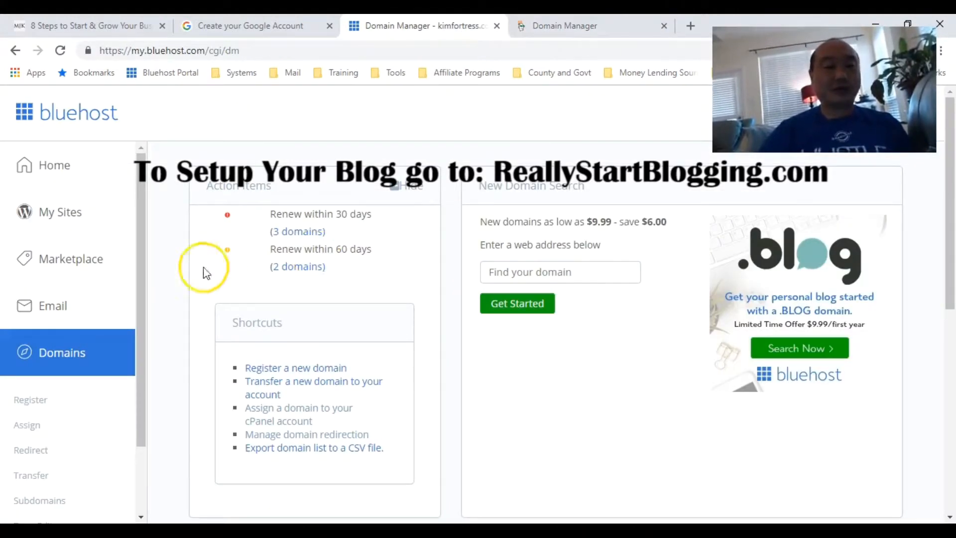
left_click(65, 350)
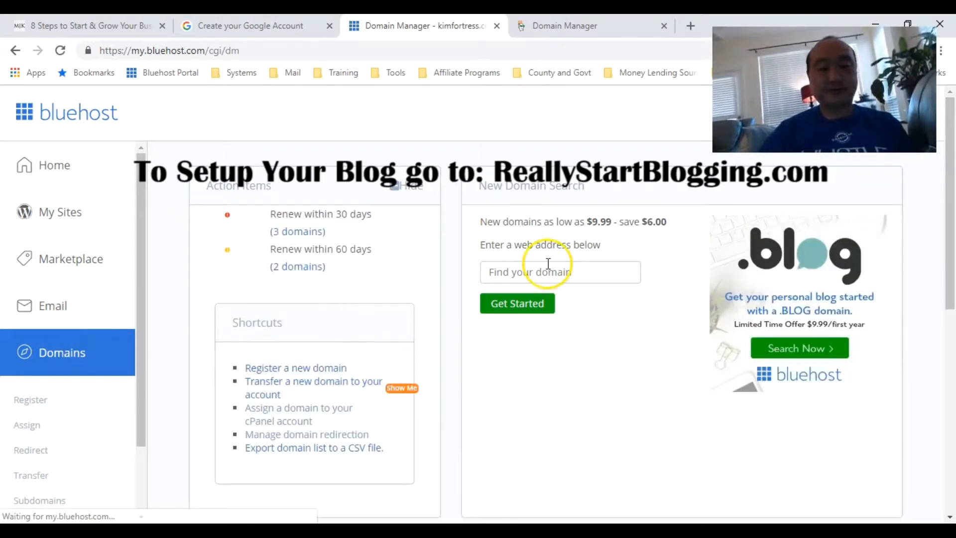
scroll(951, 142, "down", 2)
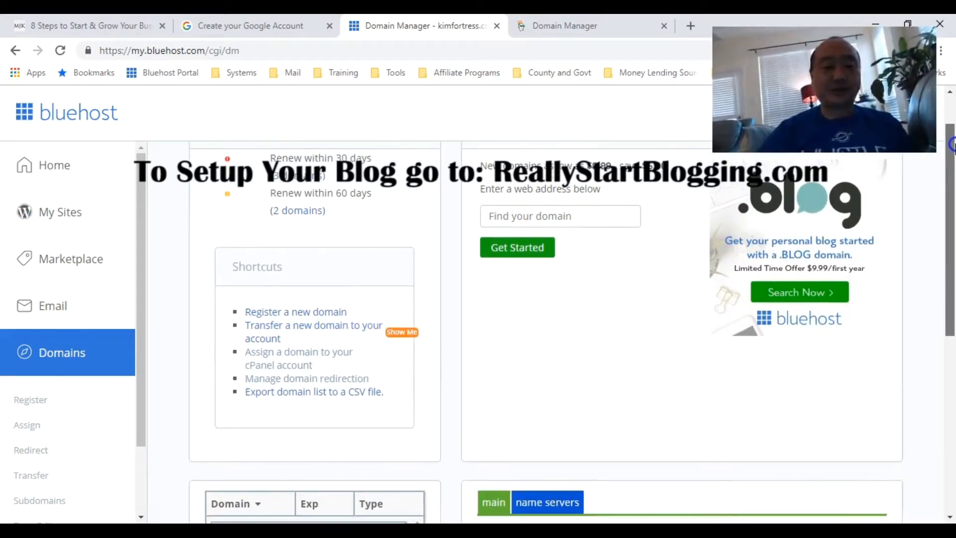
scroll(951, 145, "down", 2)
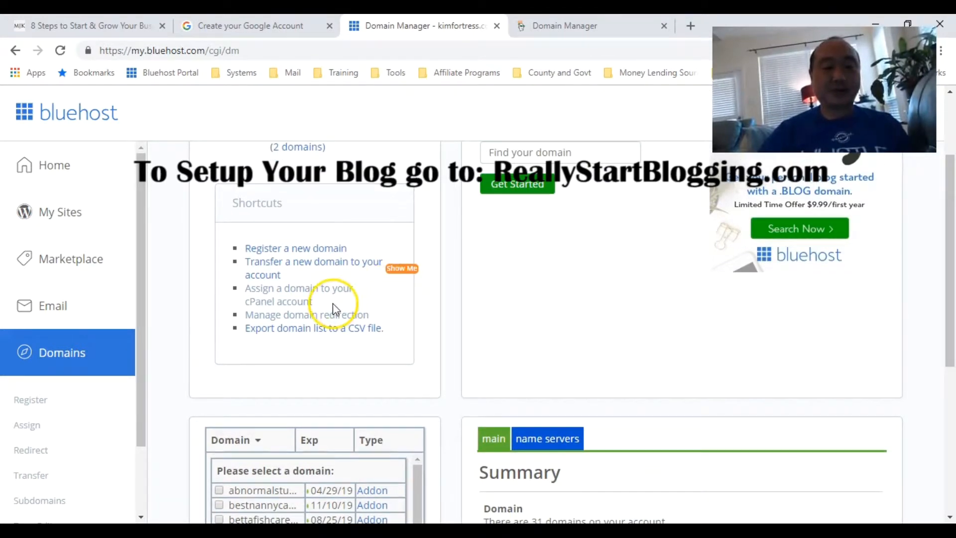
left_click(294, 295)
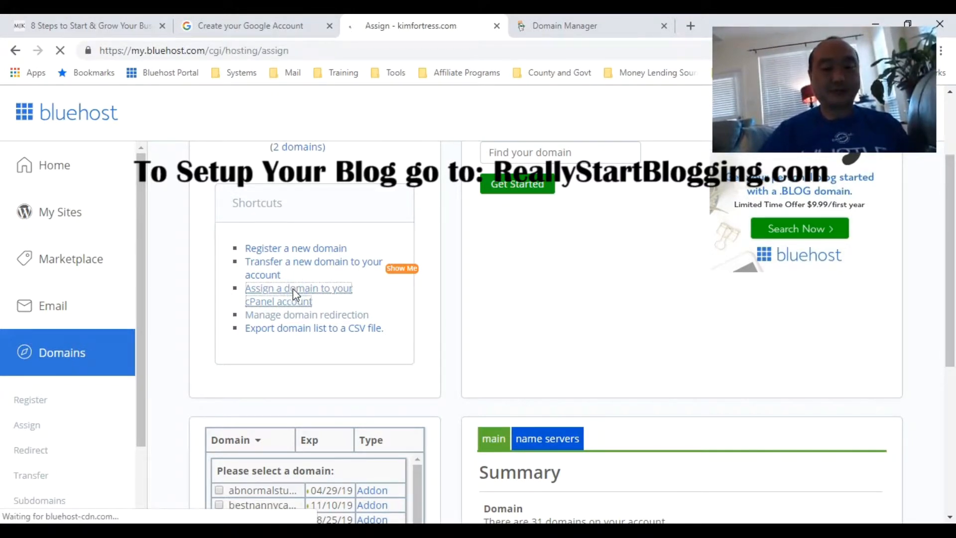
Step: Enter hustlenation.org as the domain that is not already associated with the account
left_click(363, 396)
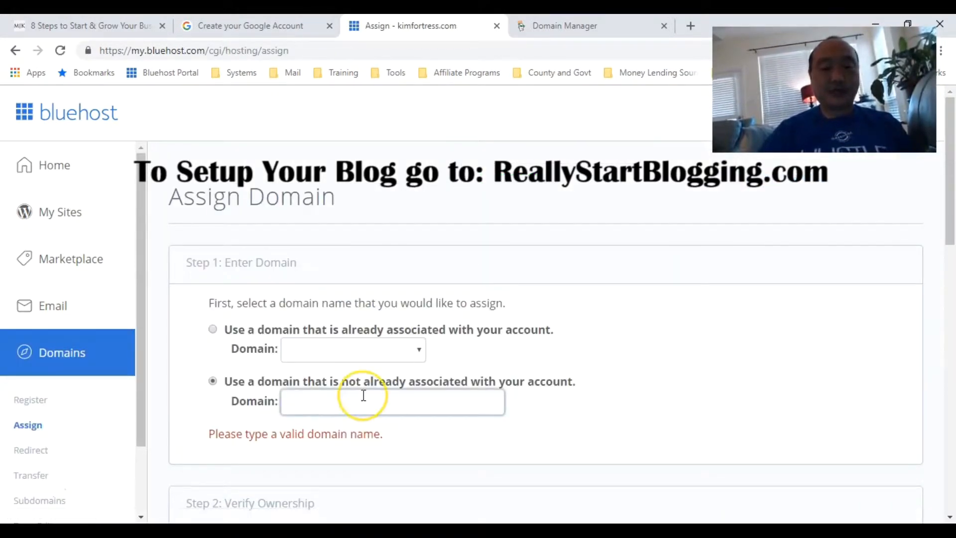
type("hus")
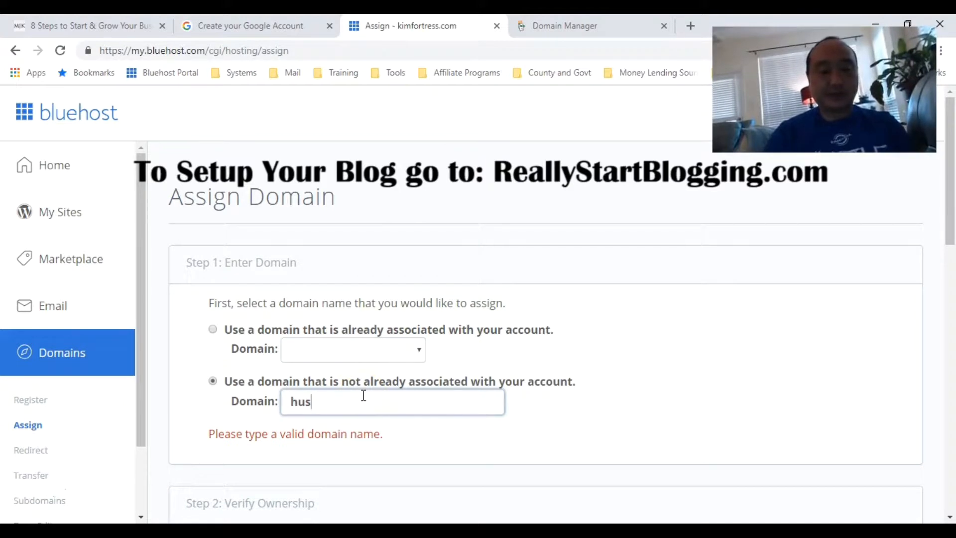
type("tlenation.")
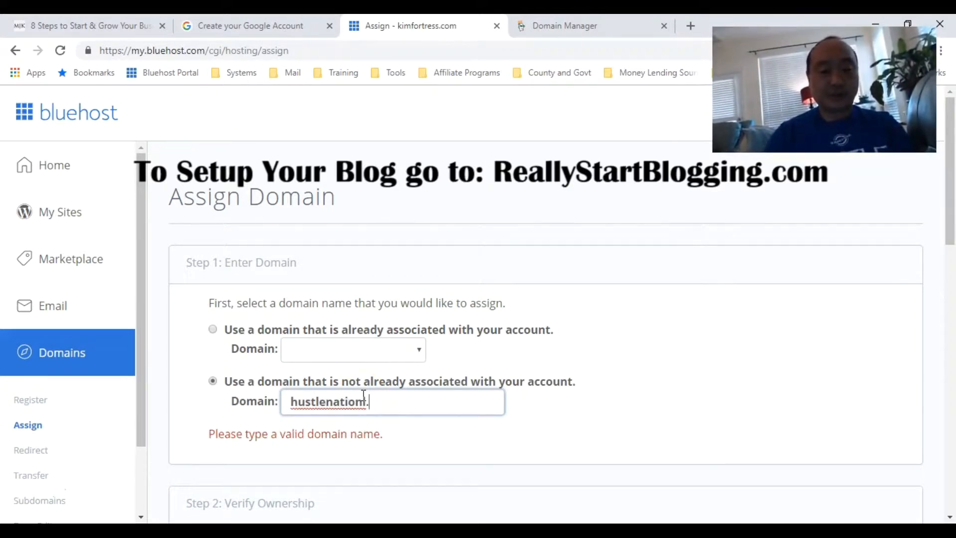
key("BackSpace")
key("BackSpace")
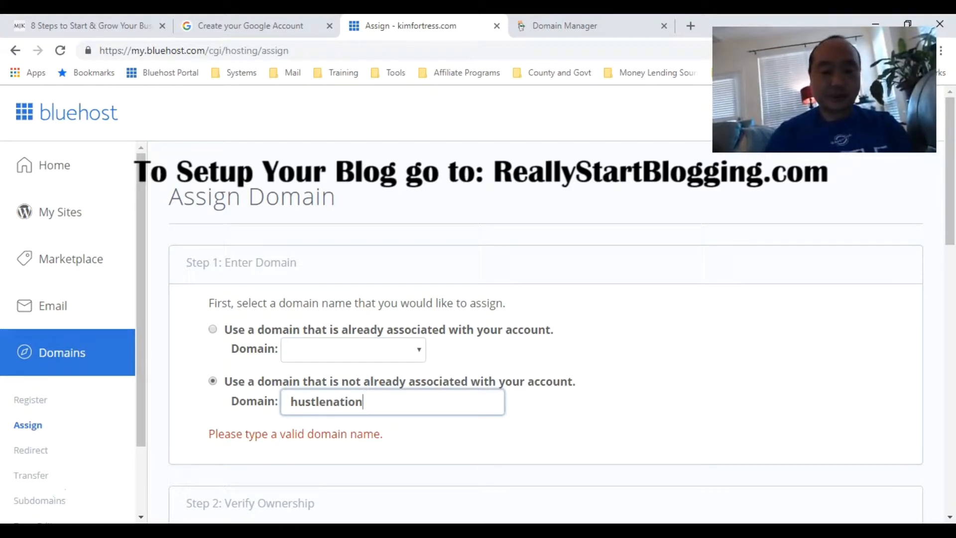
type(".org")
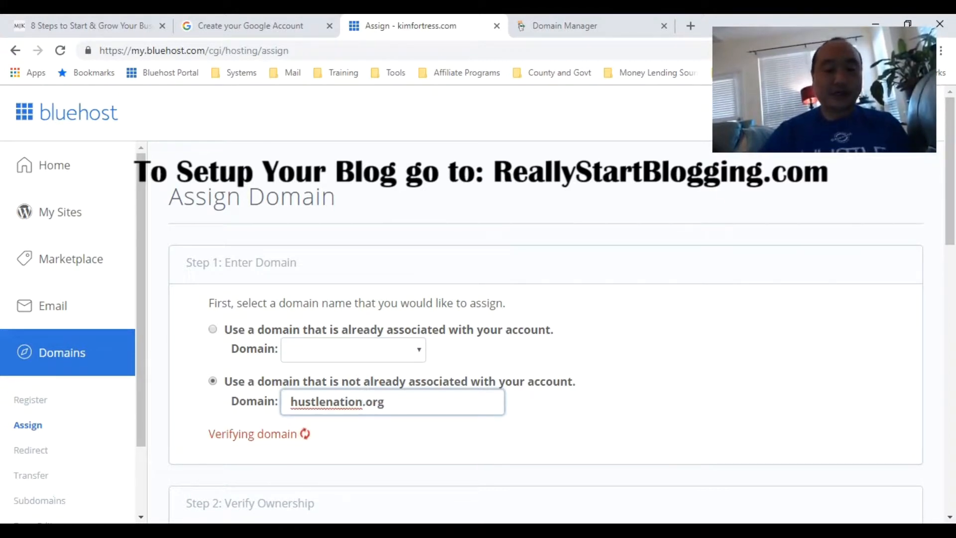
Step: Assign the domain as an Addon Domain with the new directory hustlenation and the sub-domain hustlenation-org
left_click_drag(951, 221, 952, 262)
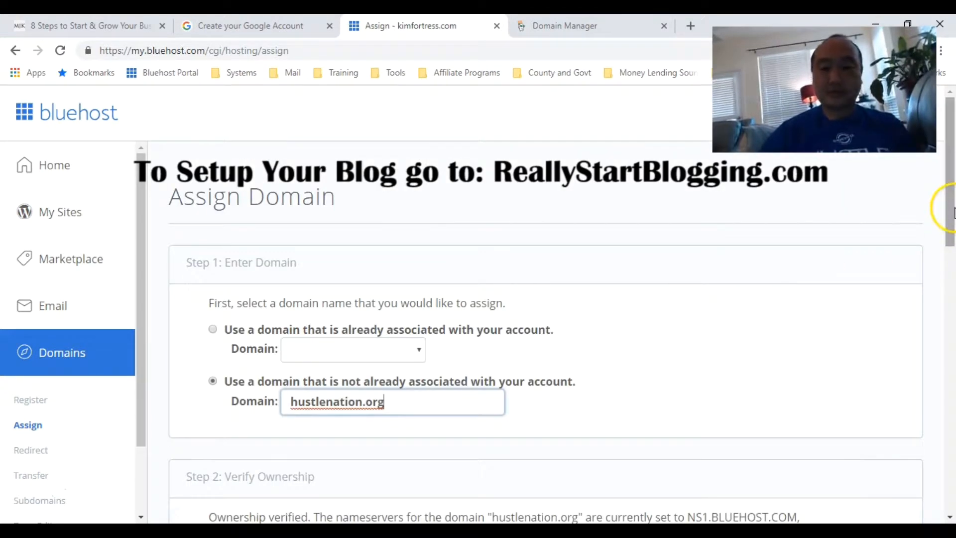
left_click_drag(950, 214, 954, 298)
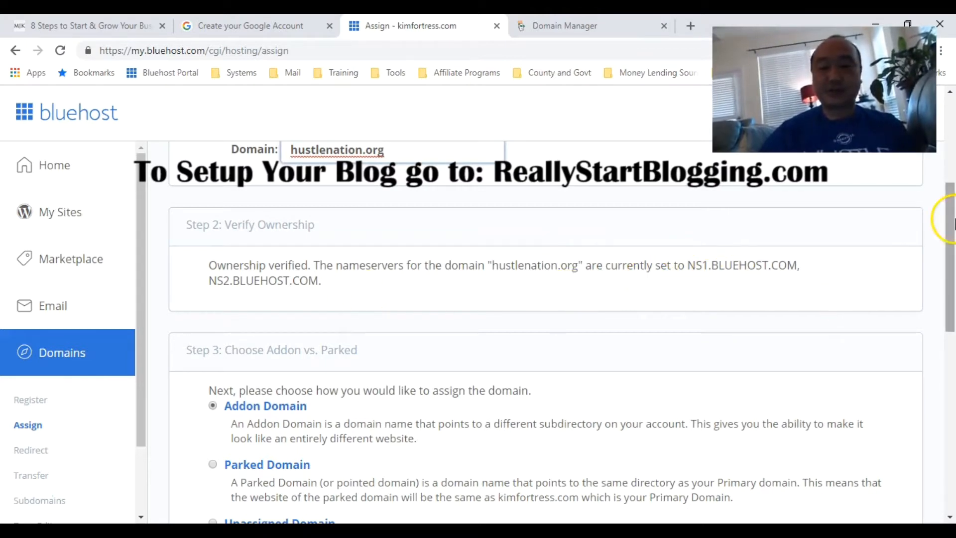
scroll(953, 221, "down", 2)
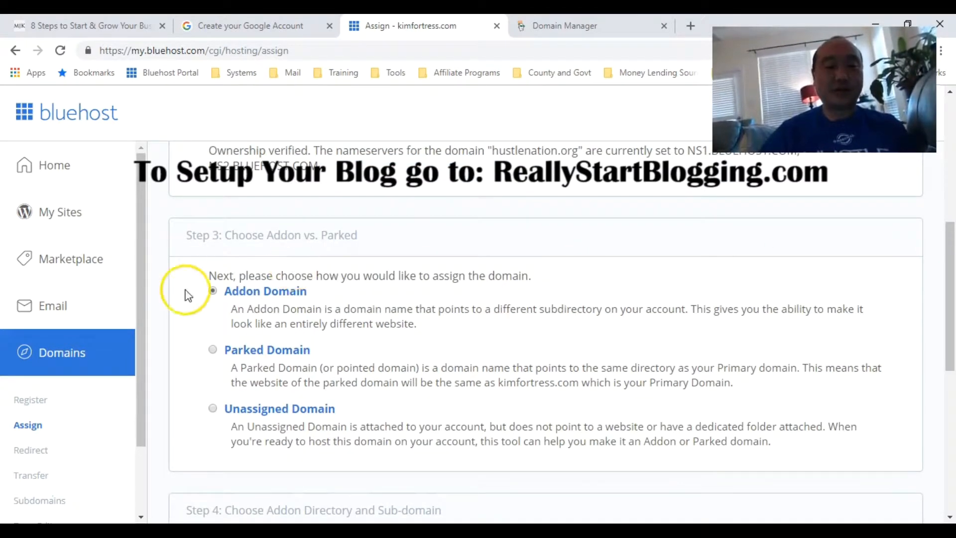
left_click_drag(953, 247, 952, 388)
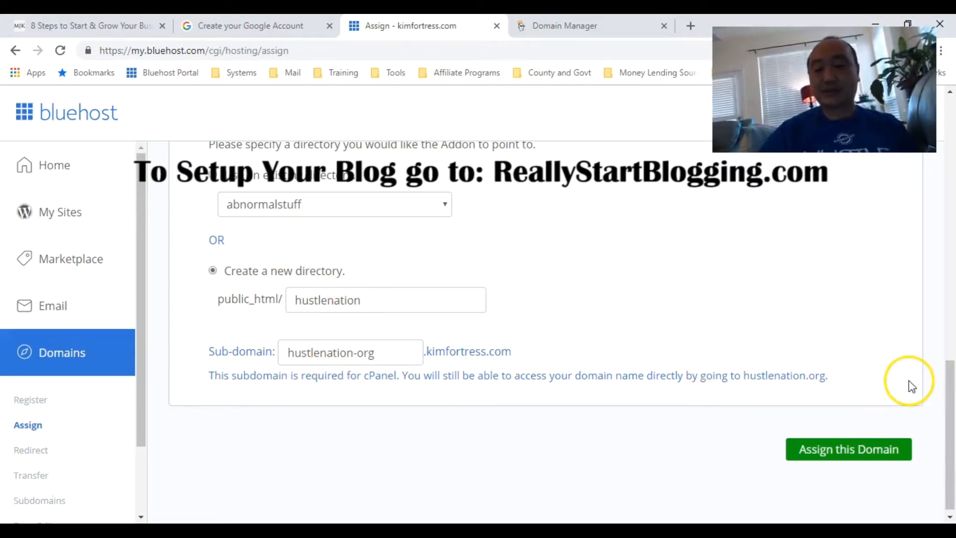
left_click(845, 451)
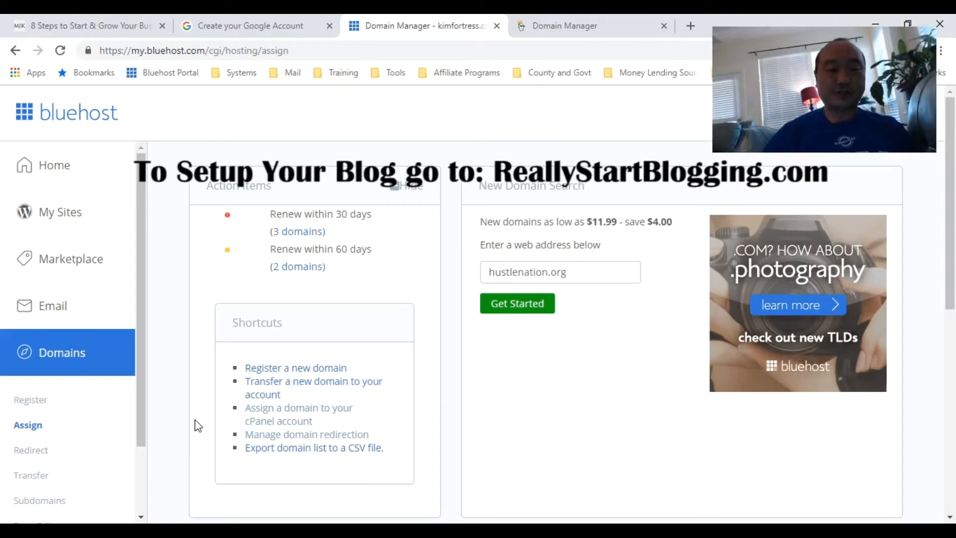
Step: Check the assignment status and domain list in the domain manager, and open the My Sites page
left_click_drag(954, 203, 954, 374)
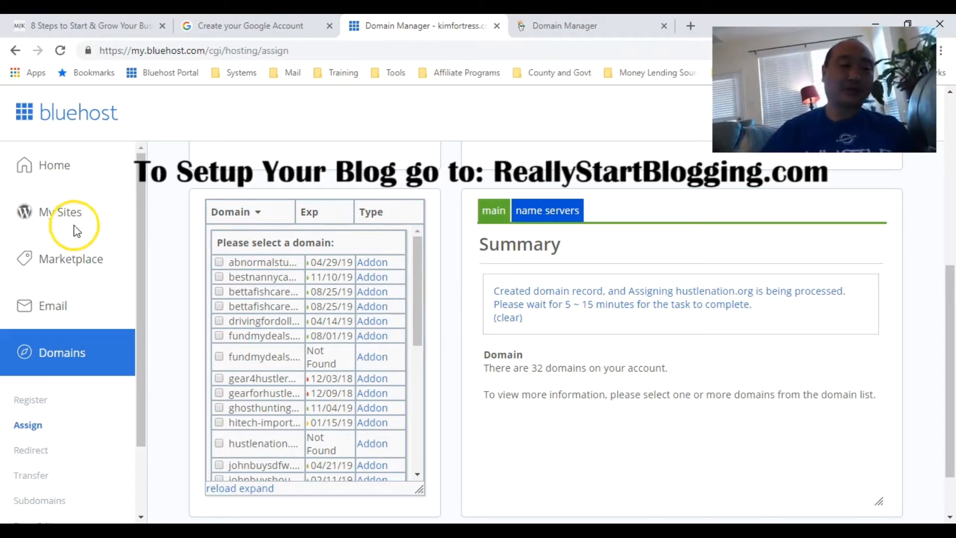
left_click(48, 214)
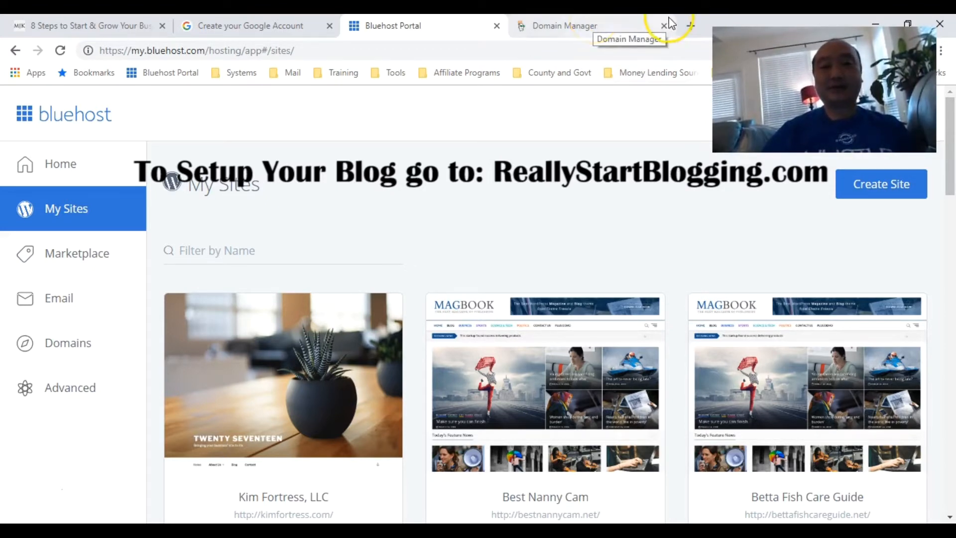
Step: Open reallystartblogging.com in a new browser tab
left_click(690, 23)
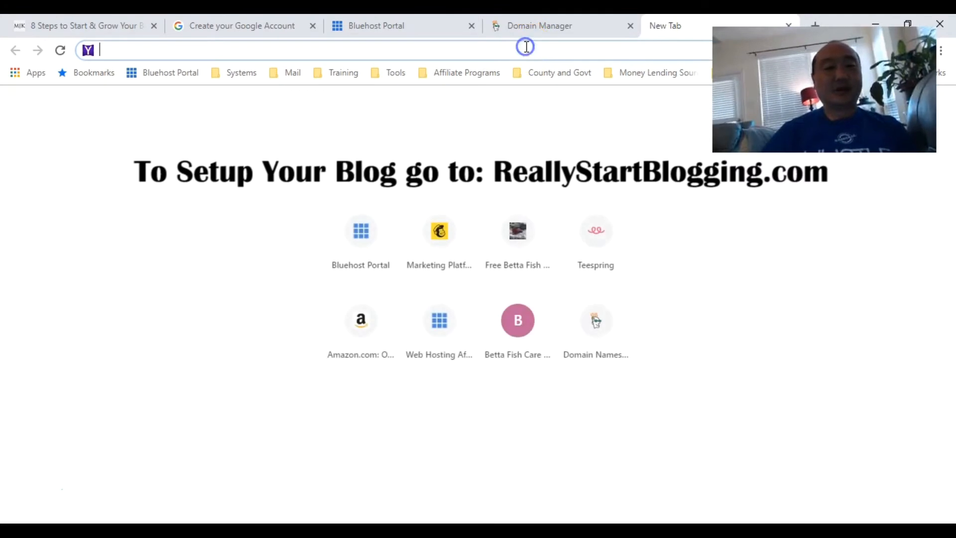
type("real")
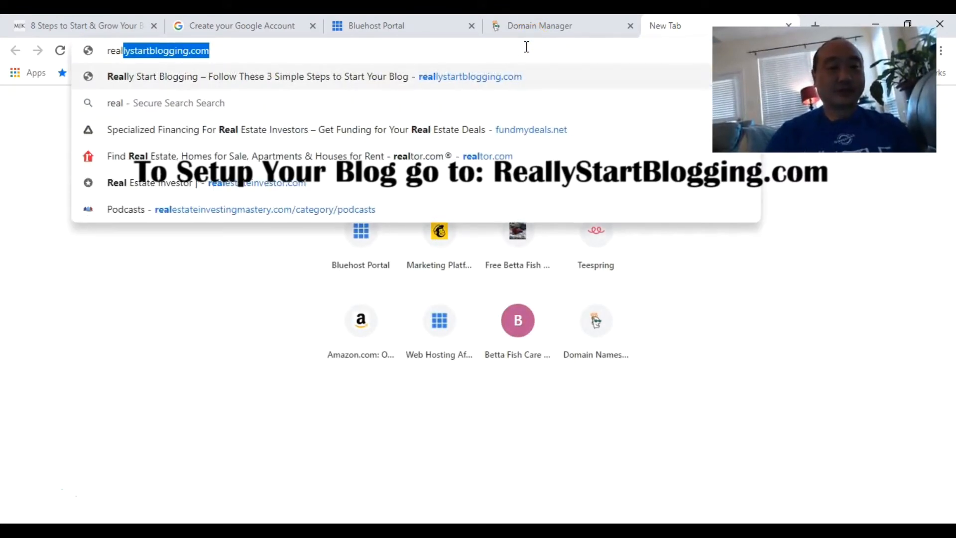
type("lyst")
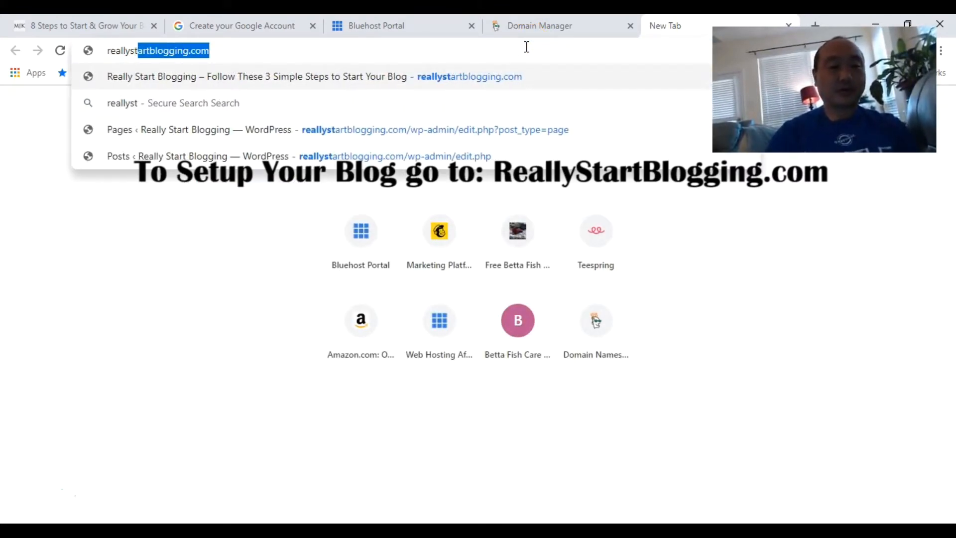
type("artblogging.com")
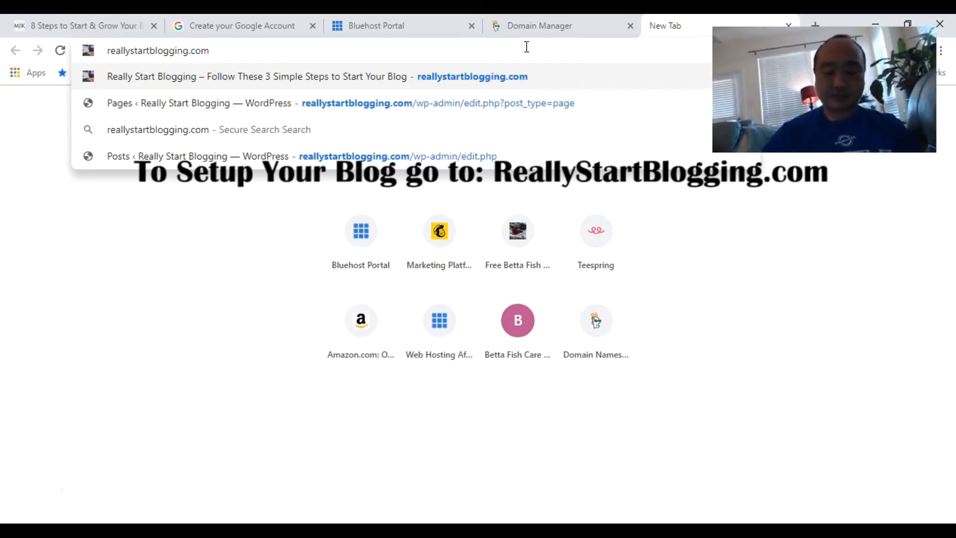
key("Return")
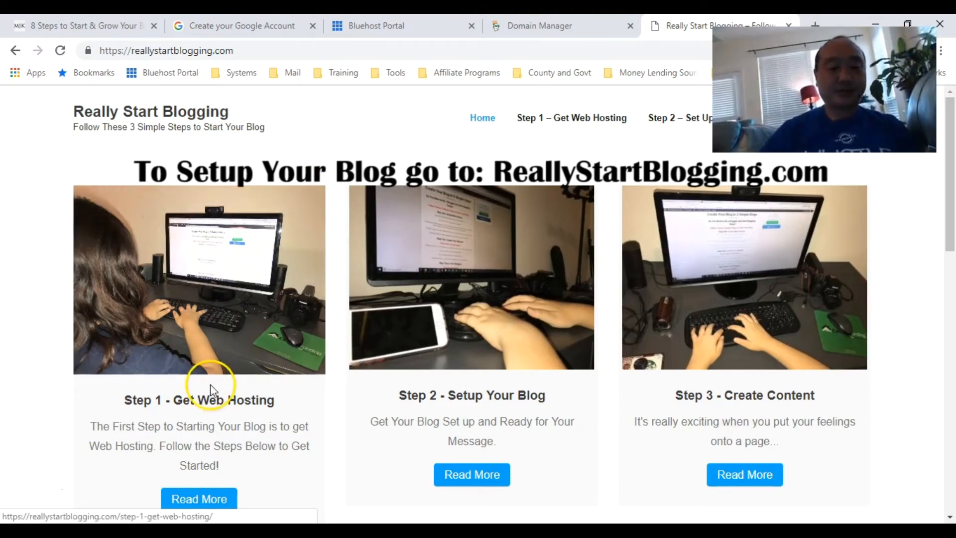
Step: Review the home page's web hosting and domain search section and the Step 2 - Setup Your Blog card
left_click_drag(950, 188, 952, 375)
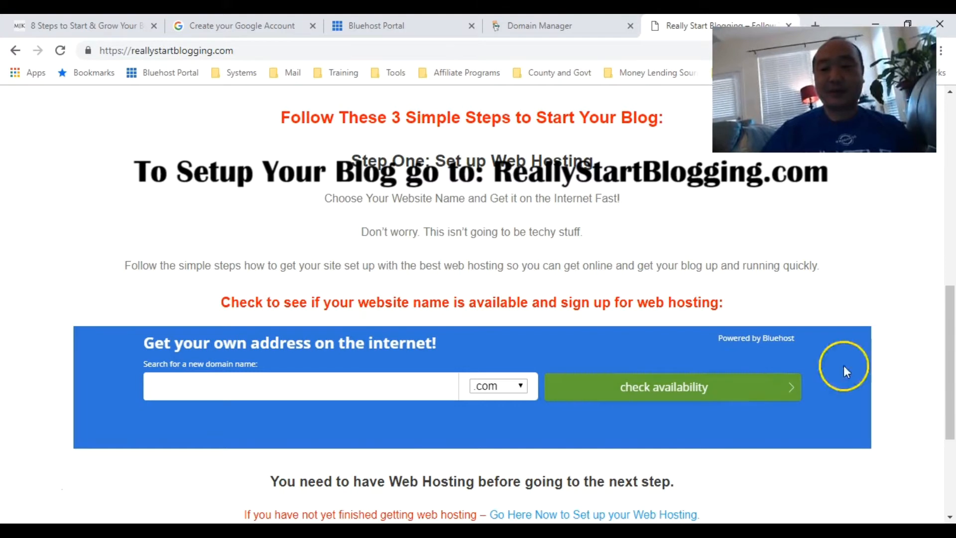
left_click_drag(952, 339, 953, 172)
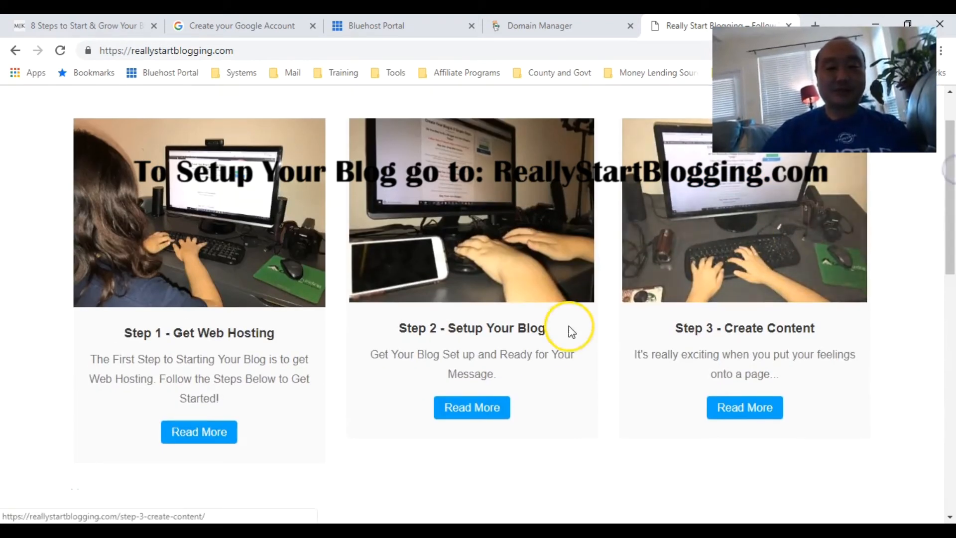
left_click(488, 408)
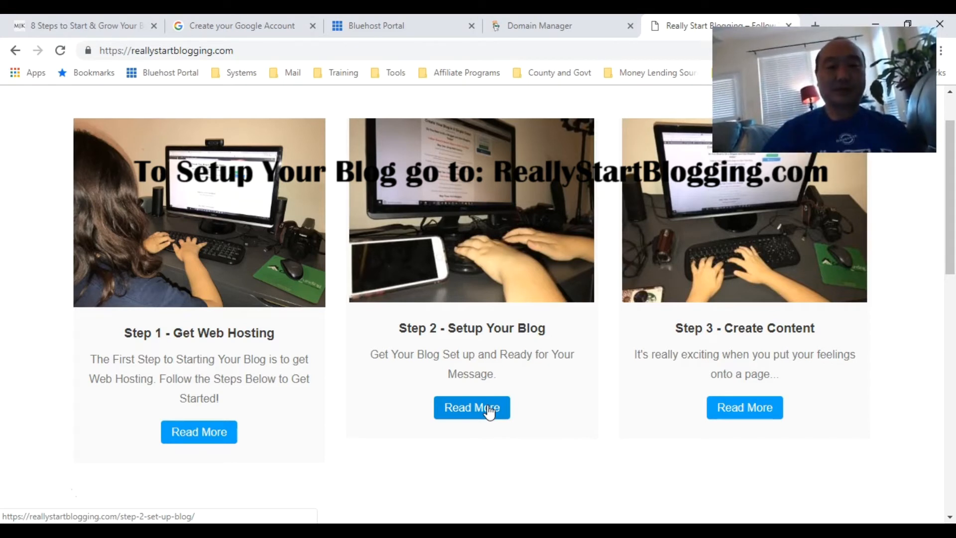
Step: Revisit the Bluehost My Sites page and return to the three blog setup steps on the Really Start Blogging home page
left_click(377, 27)
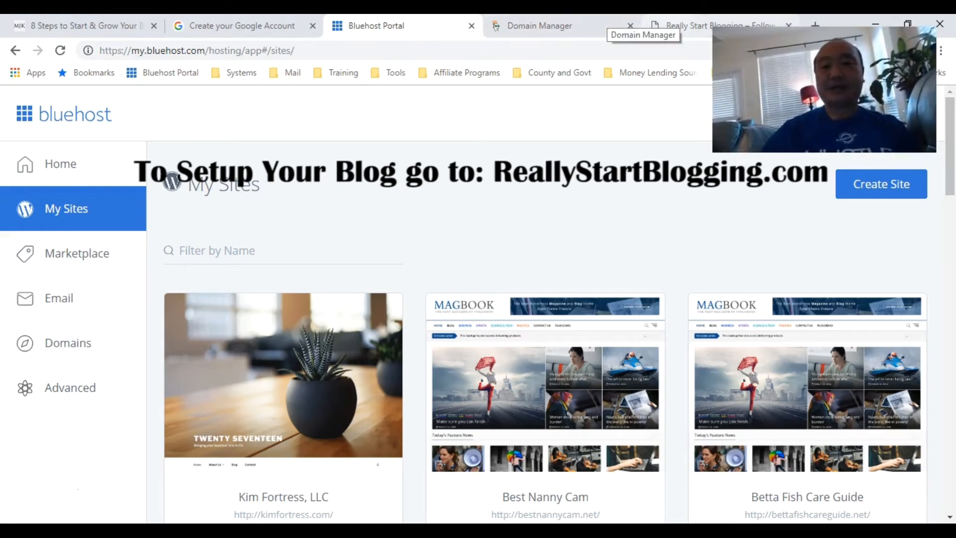
left_click(688, 25)
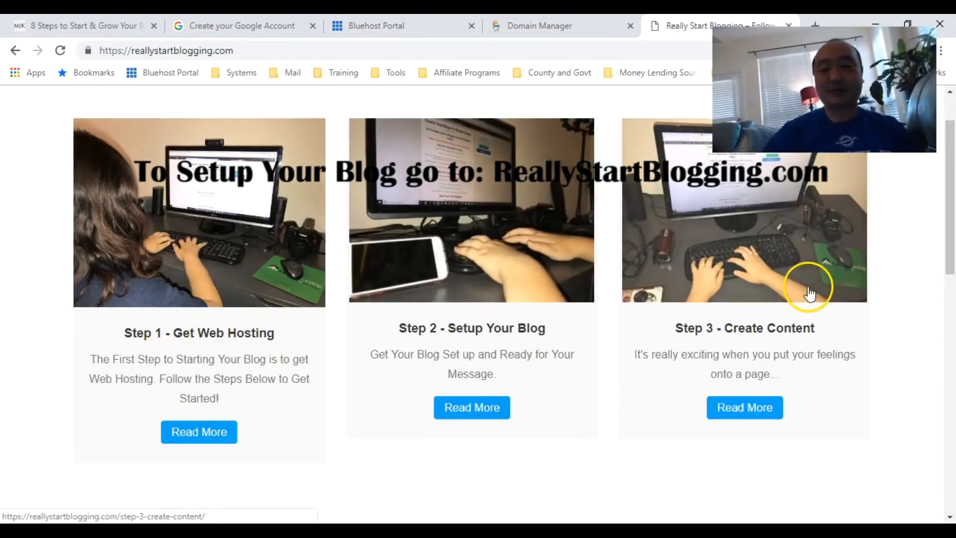
scroll(945, 241, "up", 1)
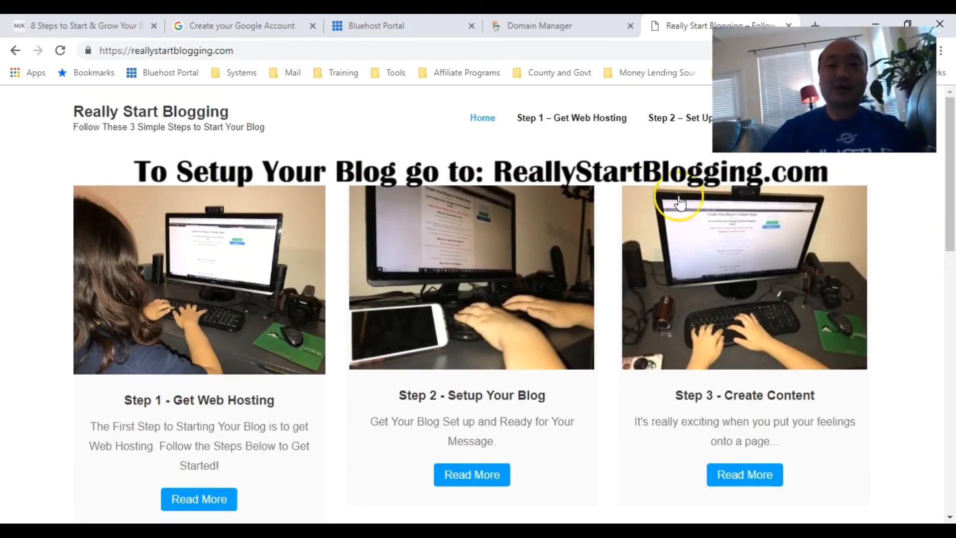
left_click_drag(944, 198, 951, 222)
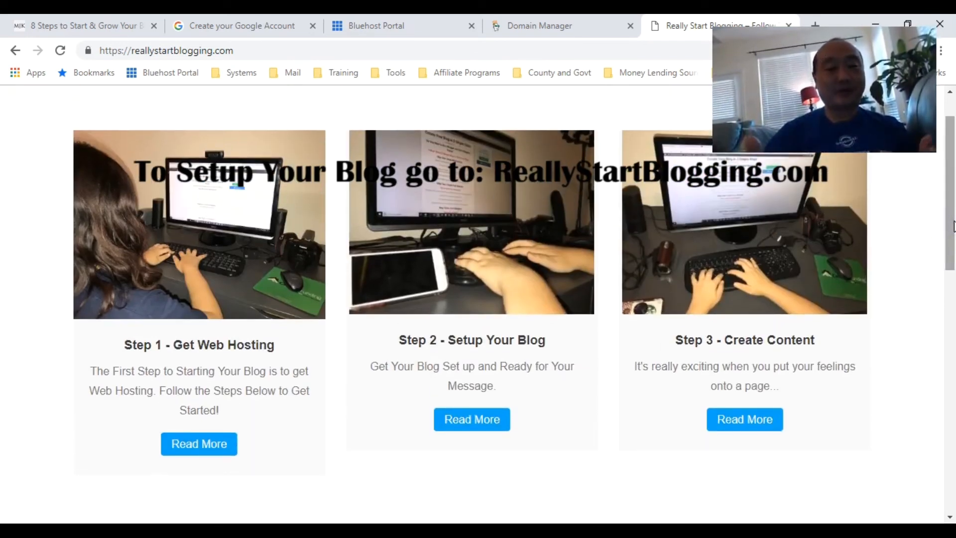